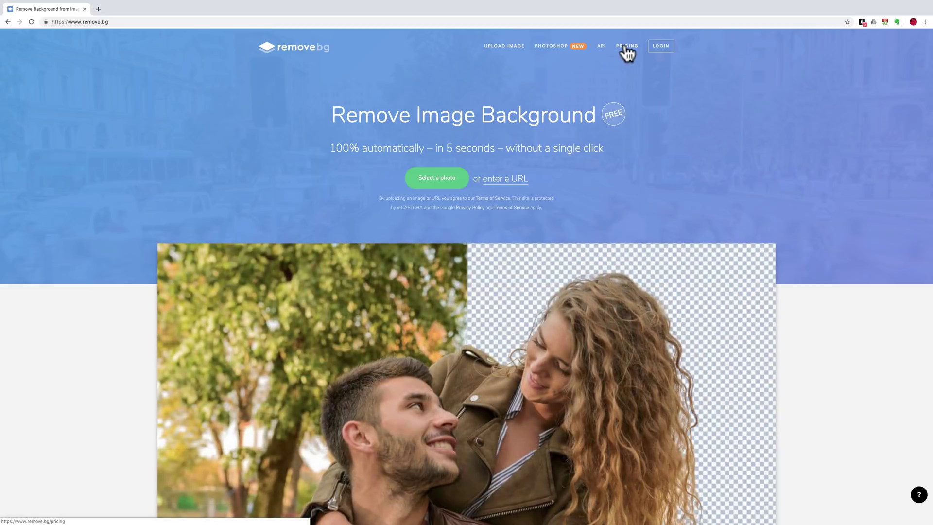
Open the remove.bg pricing page showing the Monthly Subscription plans.
{"action": "left_click", "coordinate": [625, 46]}
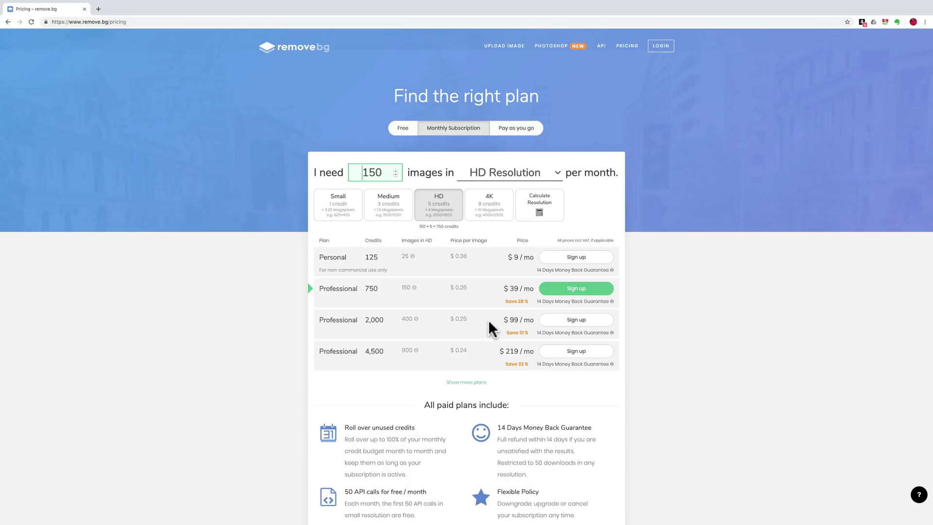
Toggle between Monthly Subscription and Pay as you go, ending on the 5/50/500 credit packs.
{"action": "left_click", "coordinate": [525, 128]}
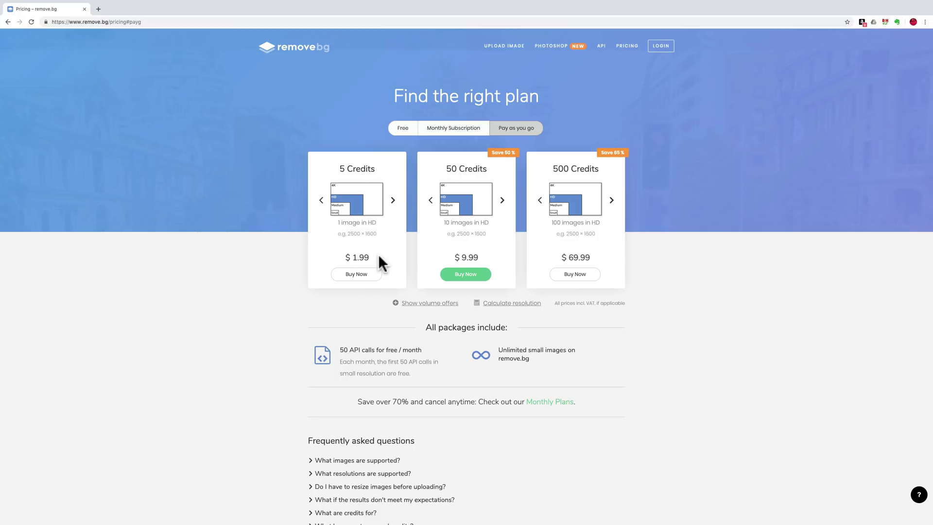
{"action": "left_click", "coordinate": [454, 129]}
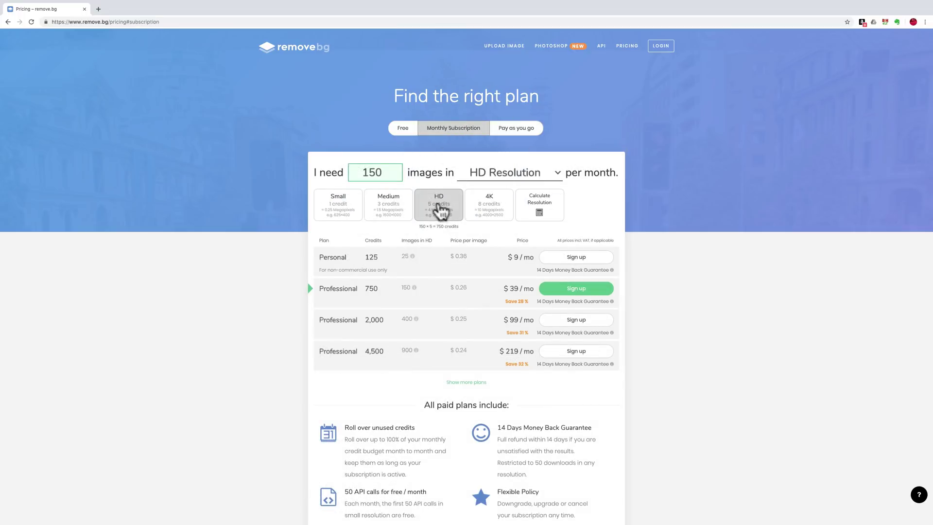
{"action": "left_click", "coordinate": [514, 129]}
{"action": "left_click", "coordinate": [440, 133]}
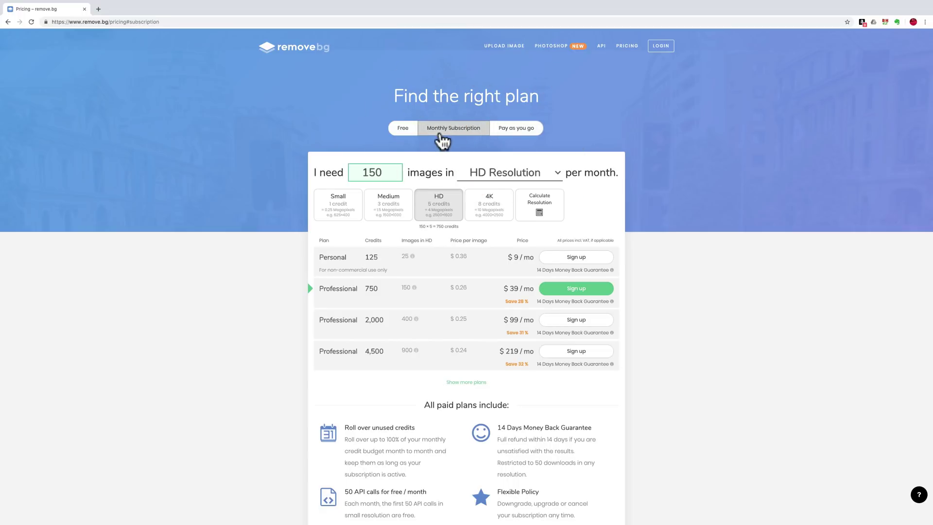
{"action": "left_click", "coordinate": [500, 130]}
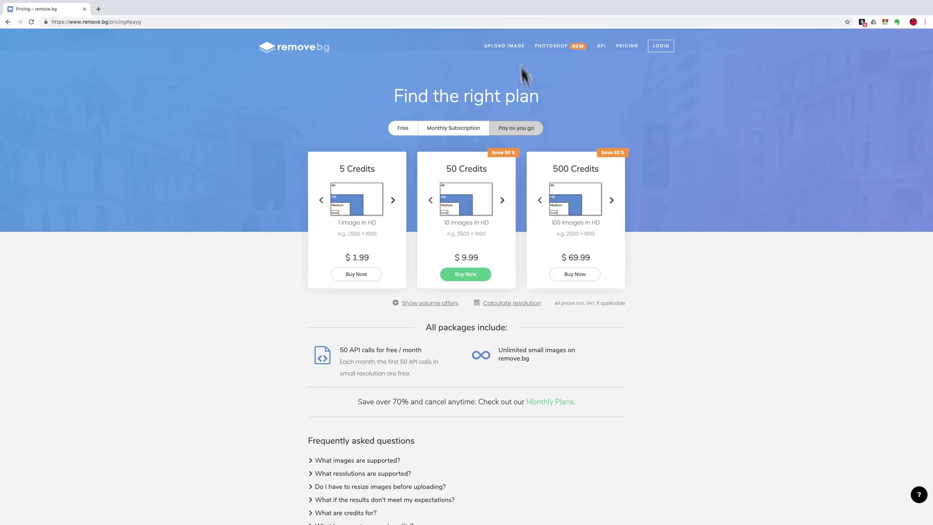
Return to the remove.bg home page with the Select a photo button.
{"action": "left_click", "coordinate": [290, 55]}
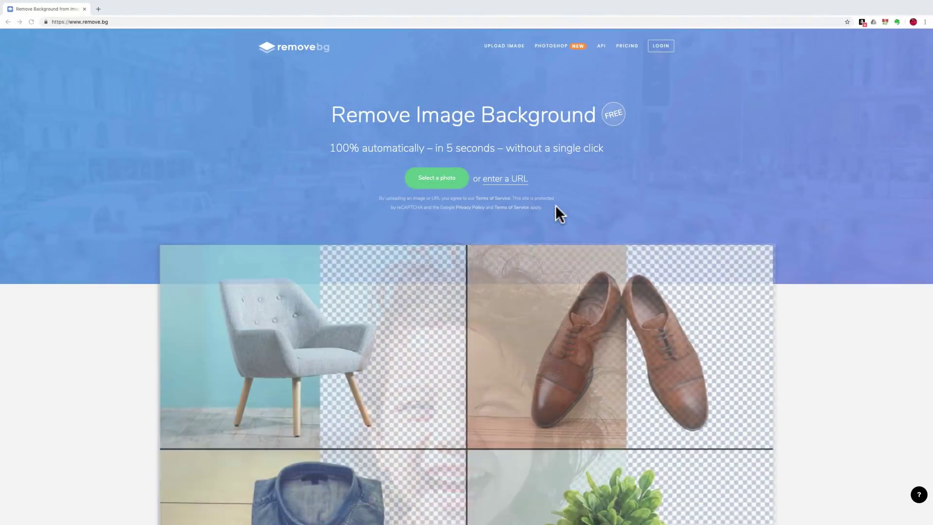
Upload 1.jpg from the Background Remover folder to remove its background.
{"action": "left_click", "coordinate": [434, 180]}
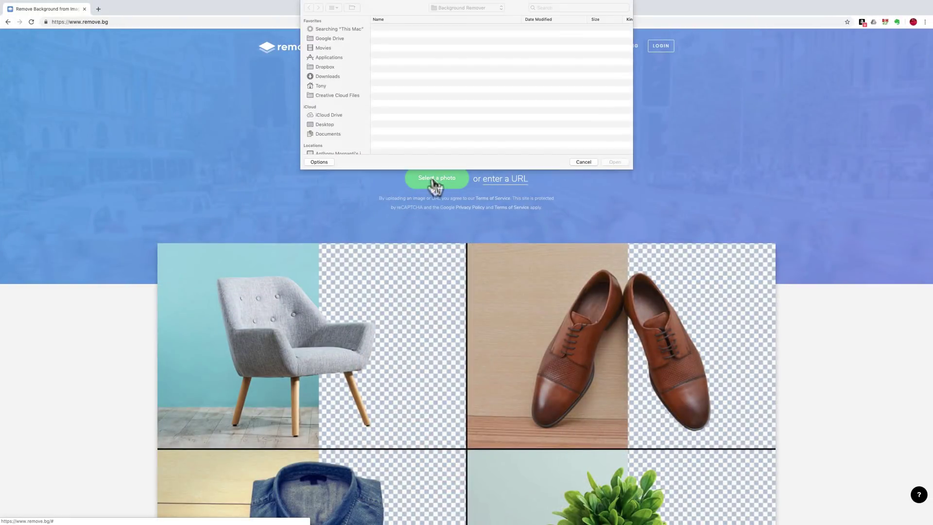
{"action": "left_click", "coordinate": [585, 162]}
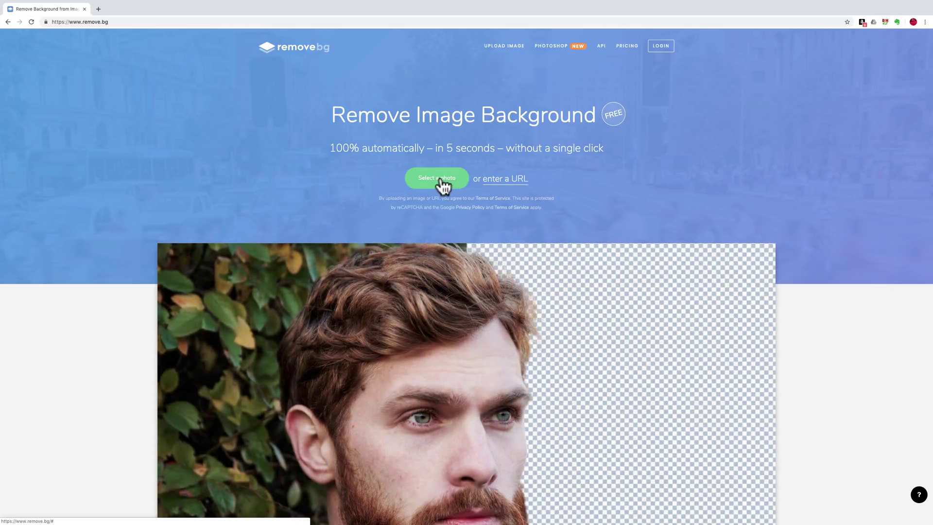
{"action": "left_click", "coordinate": [441, 179]}
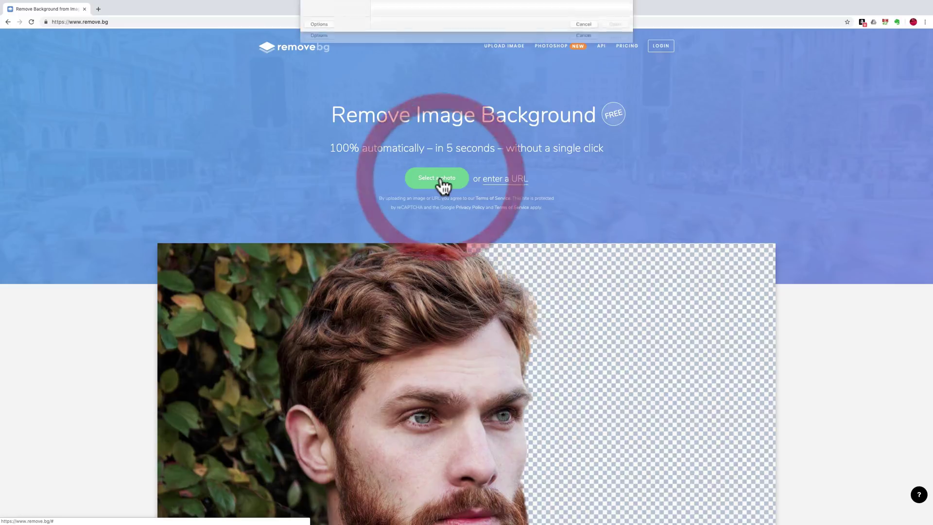
{"action": "left_click", "coordinate": [391, 27]}
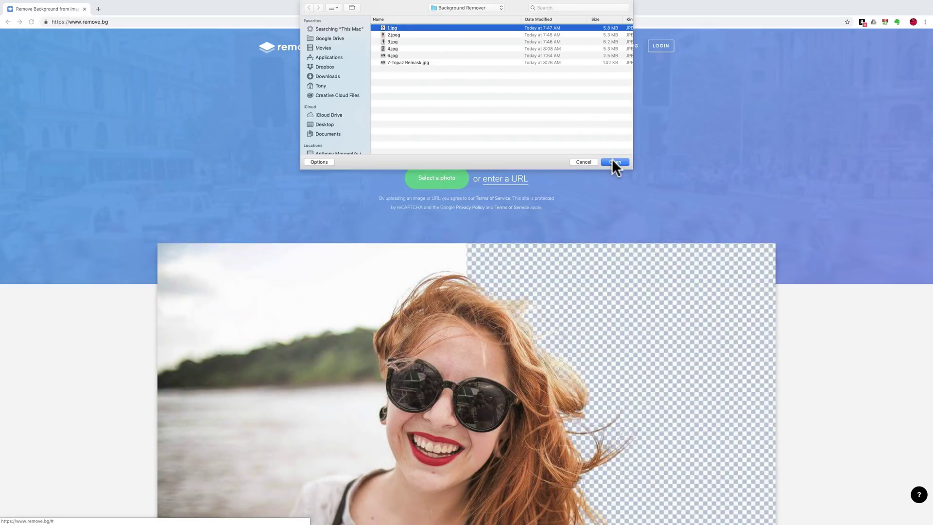
{"action": "left_click", "coordinate": [612, 162]}
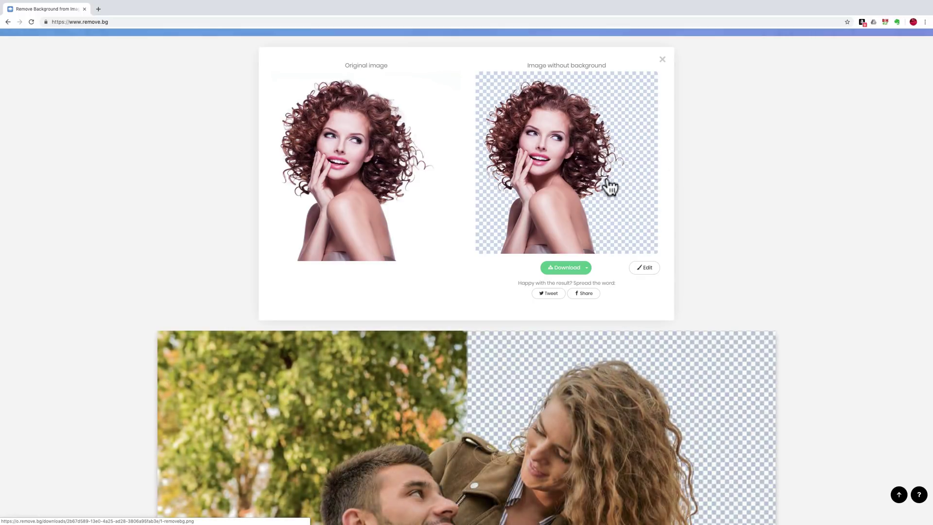
Download the background-free cutout and show the Downloads folder from the Dock.
{"action": "left_click", "coordinate": [565, 268]}
{"action": "key", "text": "ctrl+Left"}
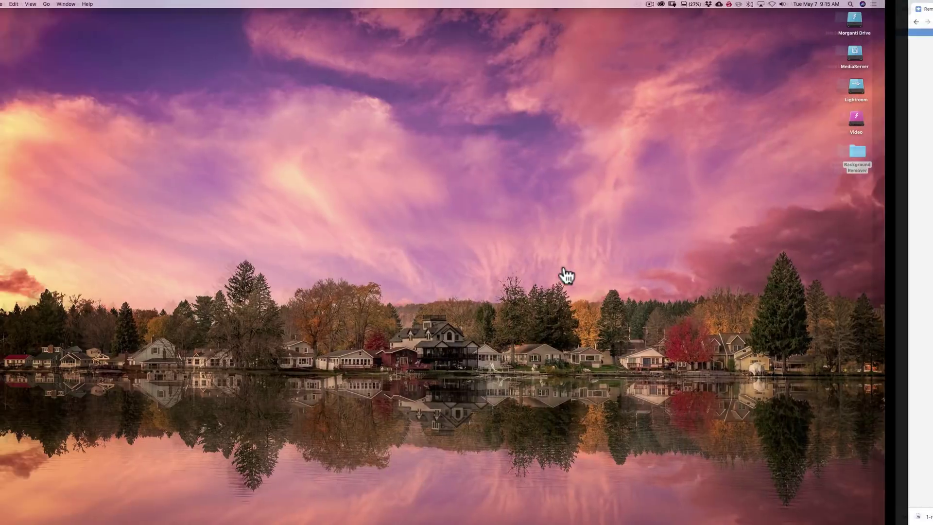
{"action": "mouse_move", "coordinate": [768, 517]}
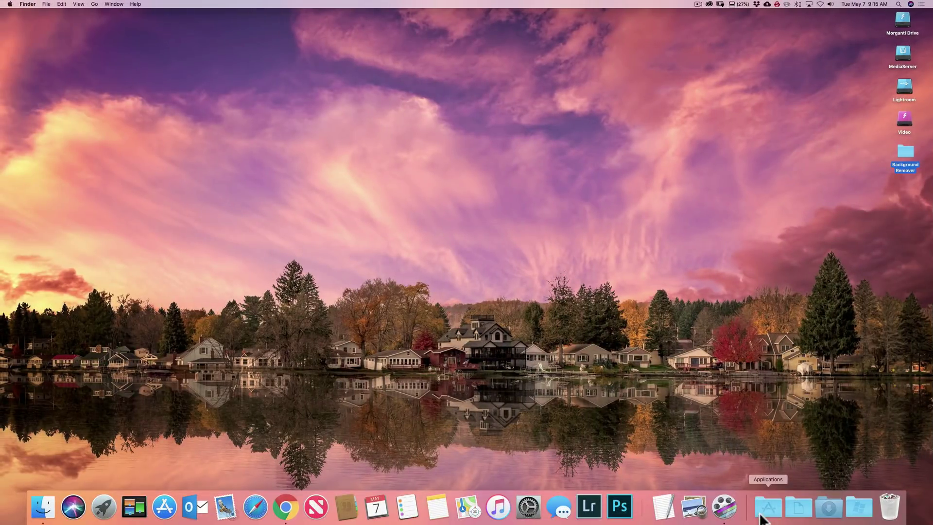
{"action": "left_click", "coordinate": [825, 510]}
Open 1-removebg (1).png in Preview and check its 500 × 500 PNG info.
{"action": "left_click", "coordinate": [779, 409]}
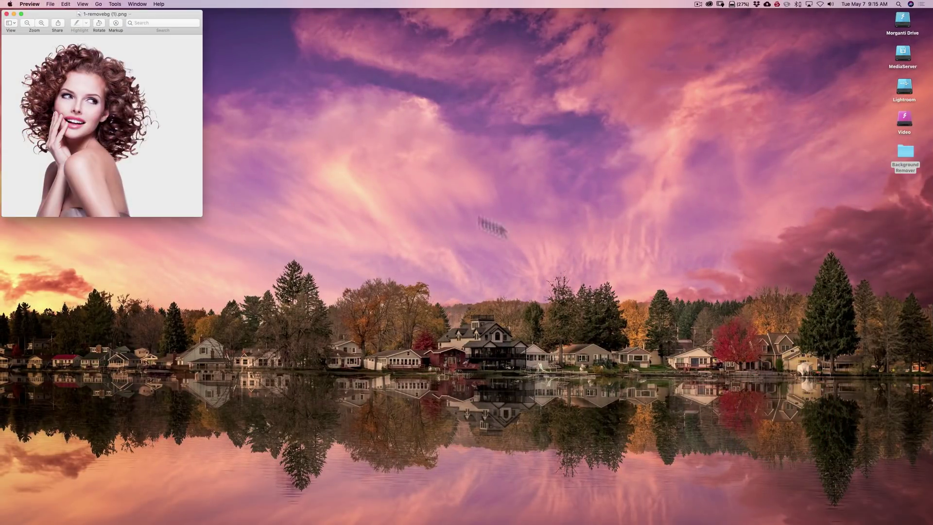
{"action": "left_click_drag", "start_coordinate": [57, 10], "coordinate": [462, 44]}
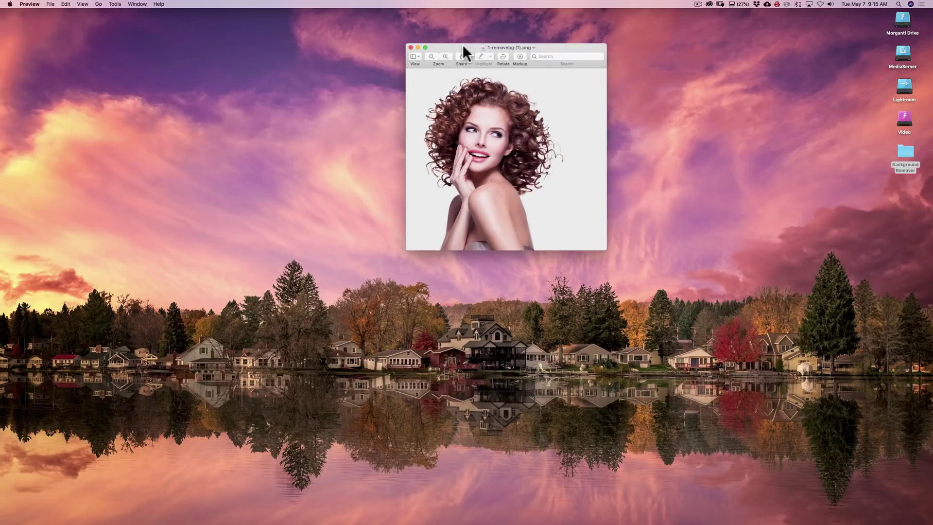
{"action": "key", "text": "super+i"}
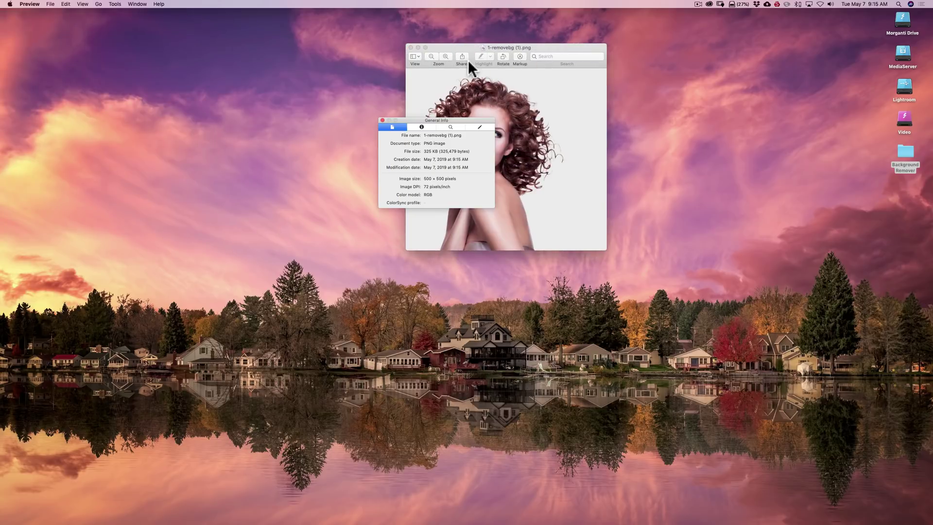
{"action": "left_click", "coordinate": [382, 120]}
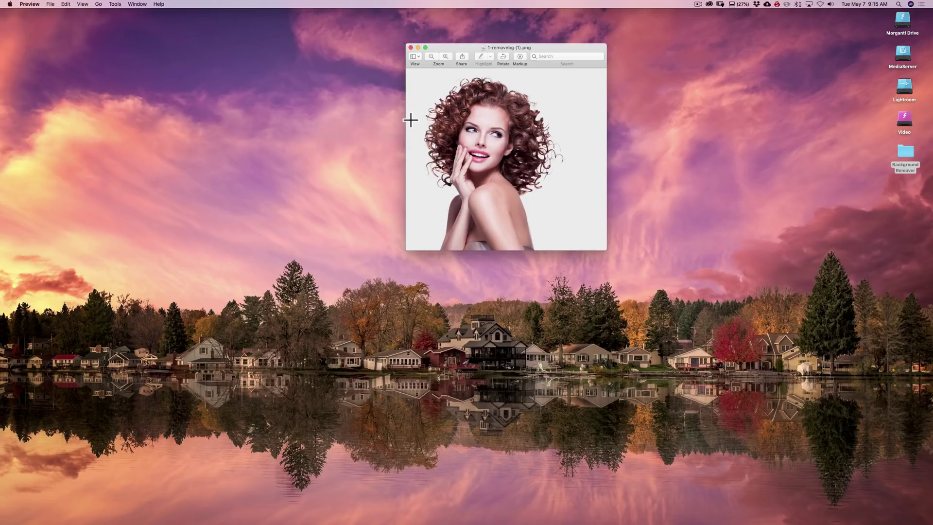
Open the curly-haired cutout in the editor and shrink the erase brush to its smallest size.
{"action": "left_click", "coordinate": [425, 48]}
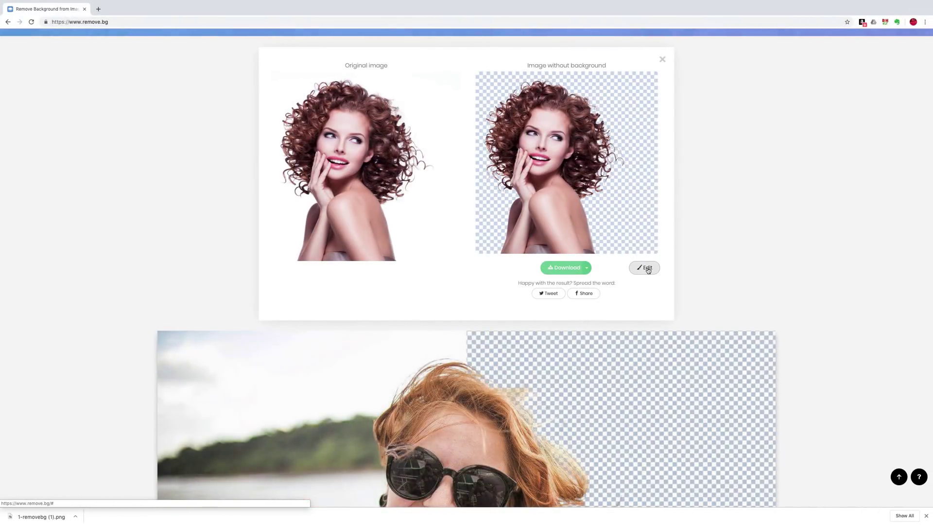
{"action": "left_click", "coordinate": [647, 269]}
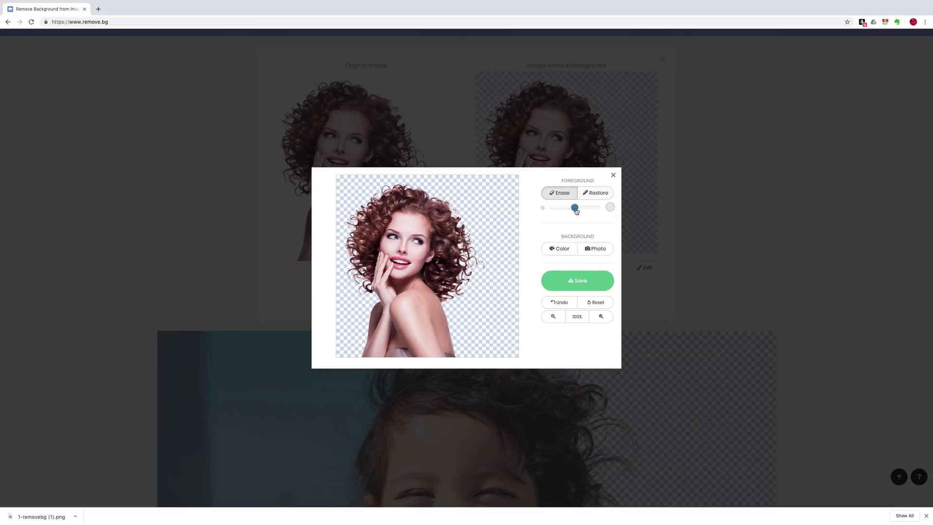
{"action": "left_click_drag", "start_coordinate": [569, 209], "coordinate": [560, 208]}
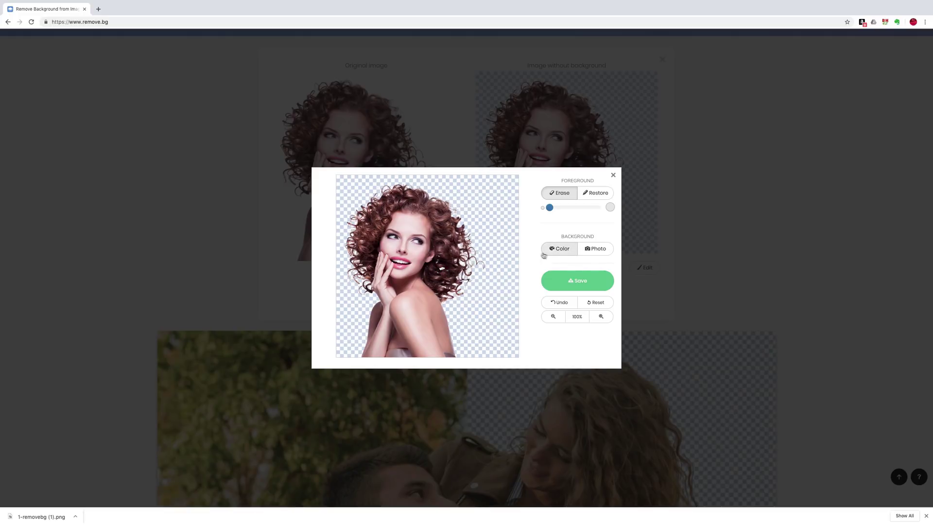
Enlarge the erase brush, preview a red background colour, then close the editor.
{"action": "left_click", "coordinate": [587, 209]}
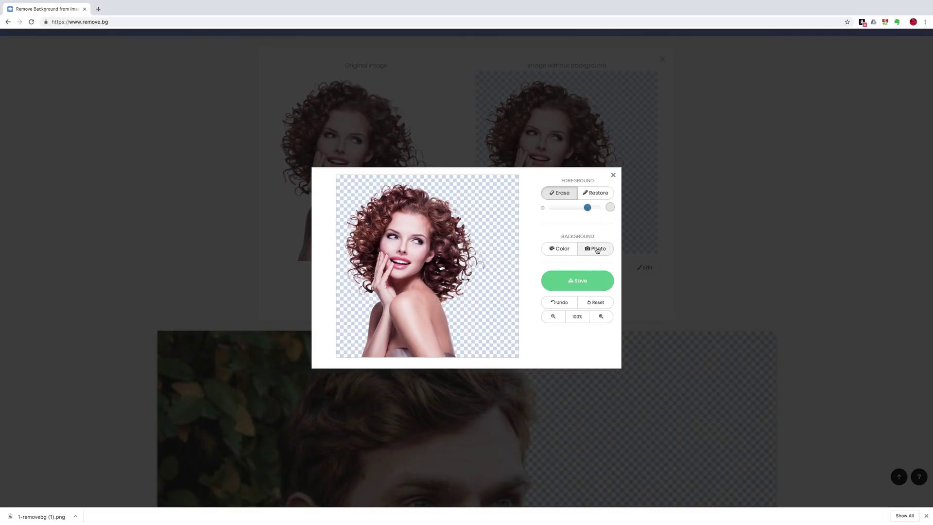
{"action": "left_click", "coordinate": [556, 248]}
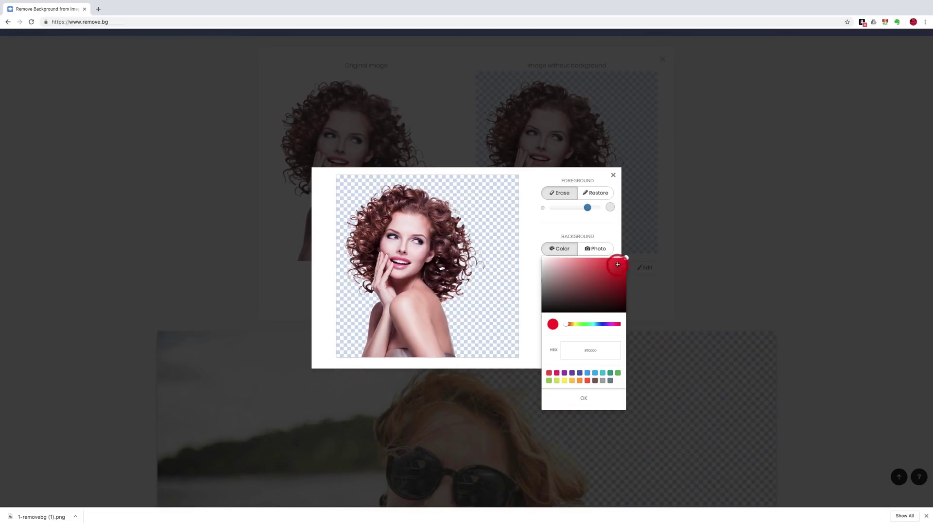
{"action": "left_click", "coordinate": [617, 264]}
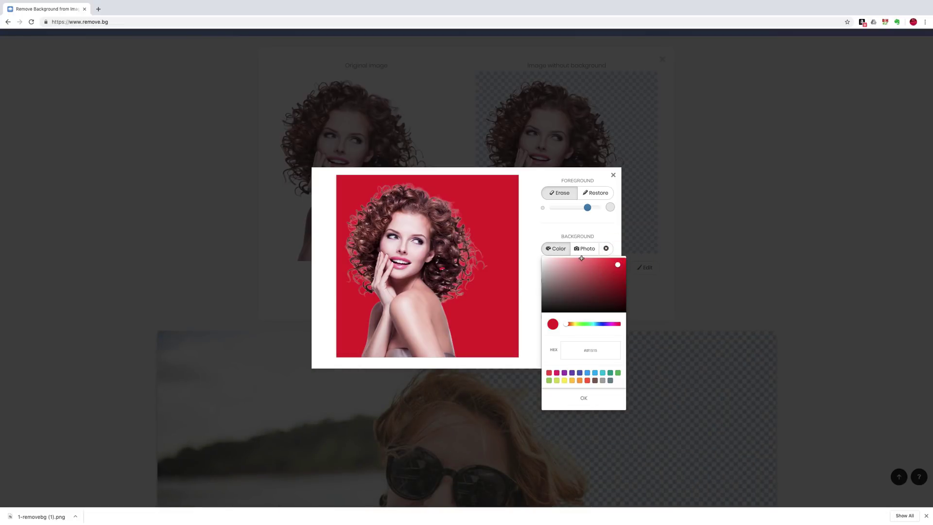
{"action": "left_click", "coordinate": [583, 397]}
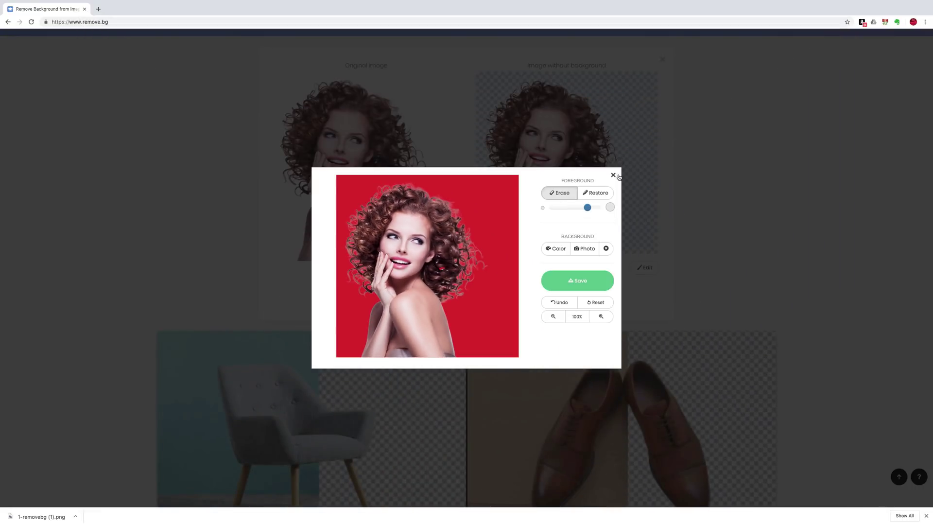
{"action": "left_click", "coordinate": [613, 175]}
Close the previous result, upload 2.jpeg of the smiling brunette, then close her result.
{"action": "scroll", "coordinate": [626, 171], "scroll_direction": "up", "scroll_amount": 5}
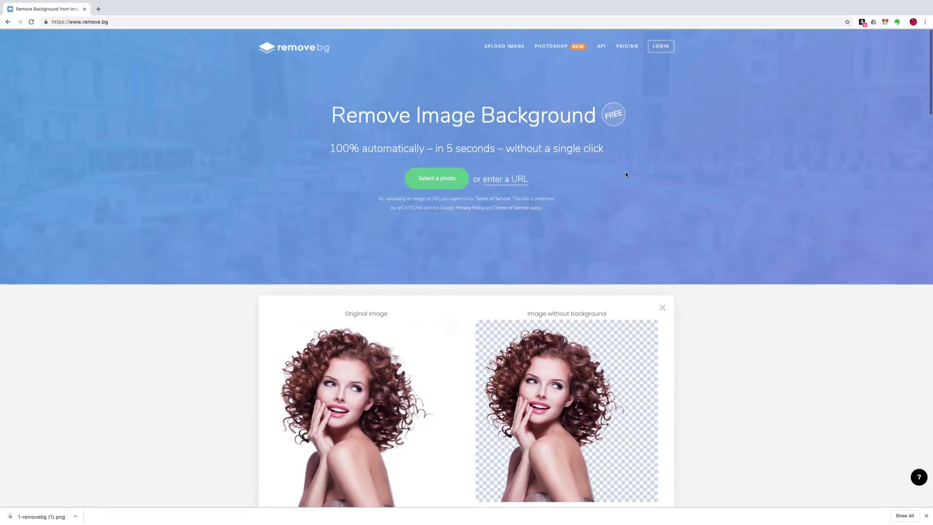
{"action": "left_click", "coordinate": [661, 307]}
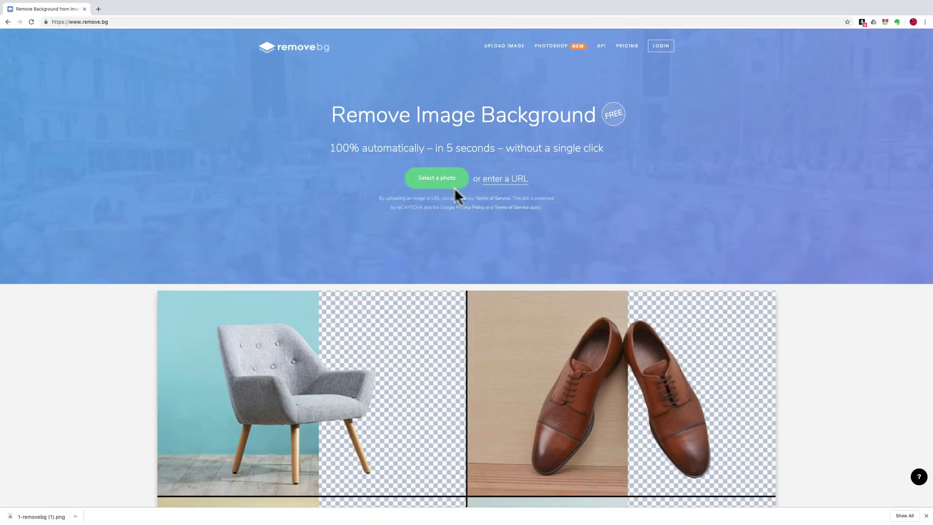
{"action": "left_click", "coordinate": [435, 180]}
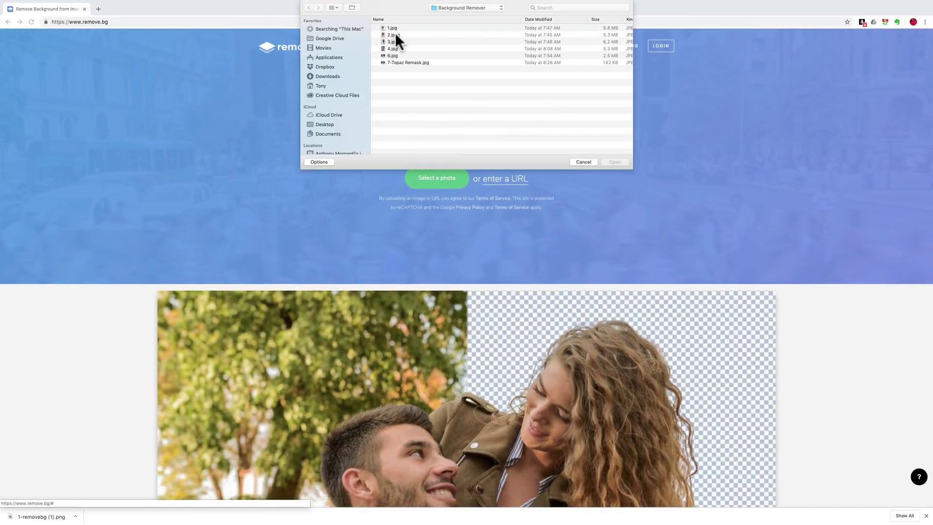
{"action": "left_click", "coordinate": [395, 34]}
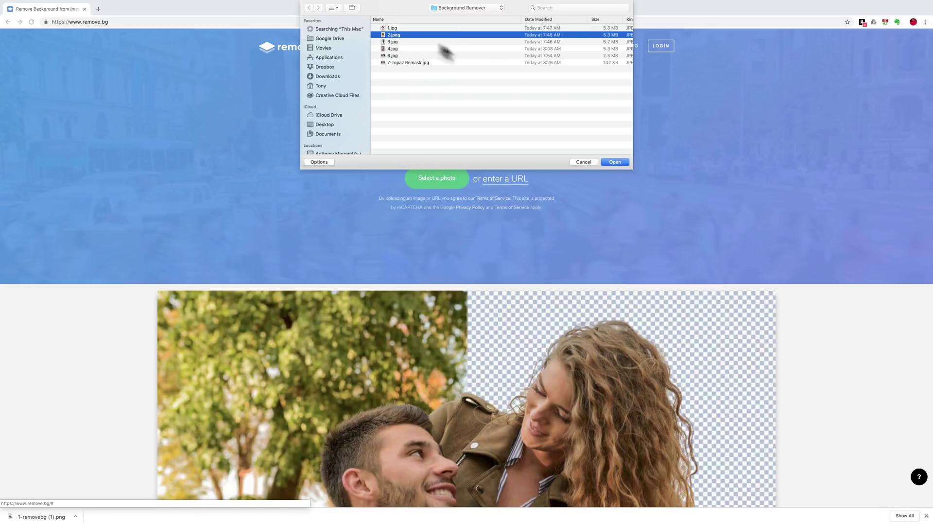
{"action": "left_click", "coordinate": [614, 162]}
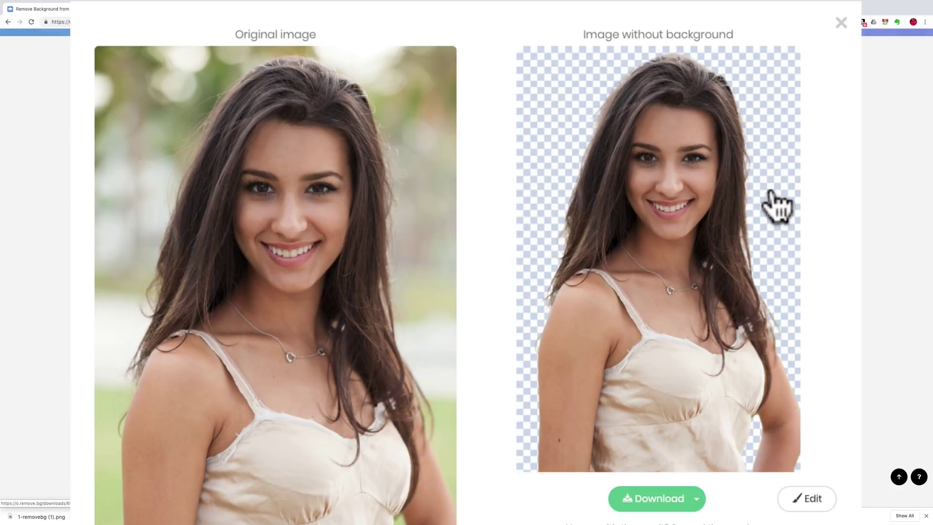
{"action": "left_click", "coordinate": [840, 24]}
Upload 3.jpg of the woman in the white shirt for background removal.
{"action": "scroll", "coordinate": [512, 107], "scroll_direction": "up", "scroll_amount": 5}
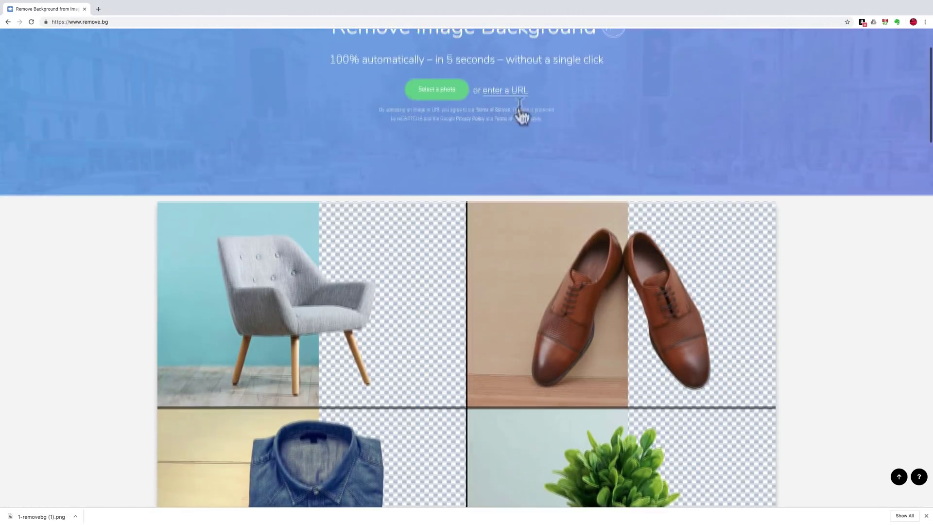
{"action": "left_click", "coordinate": [421, 95]}
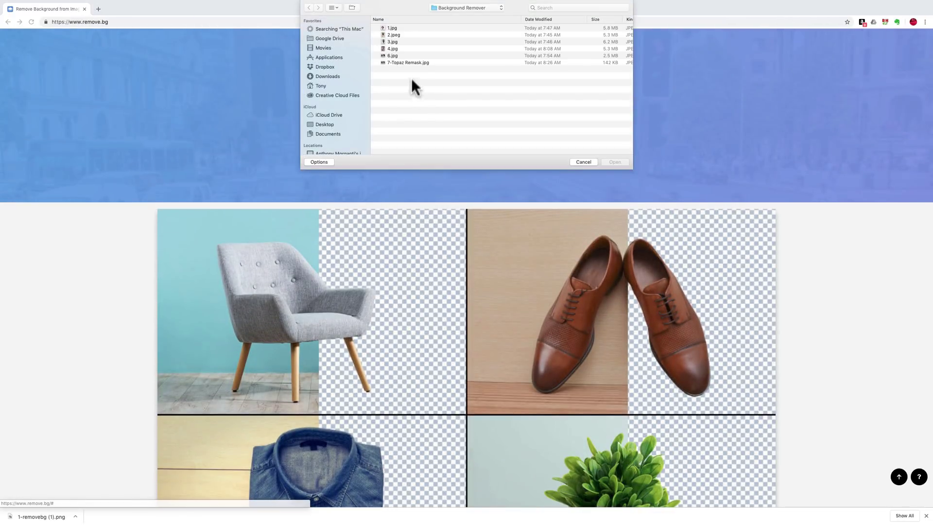
{"action": "left_click", "coordinate": [391, 42]}
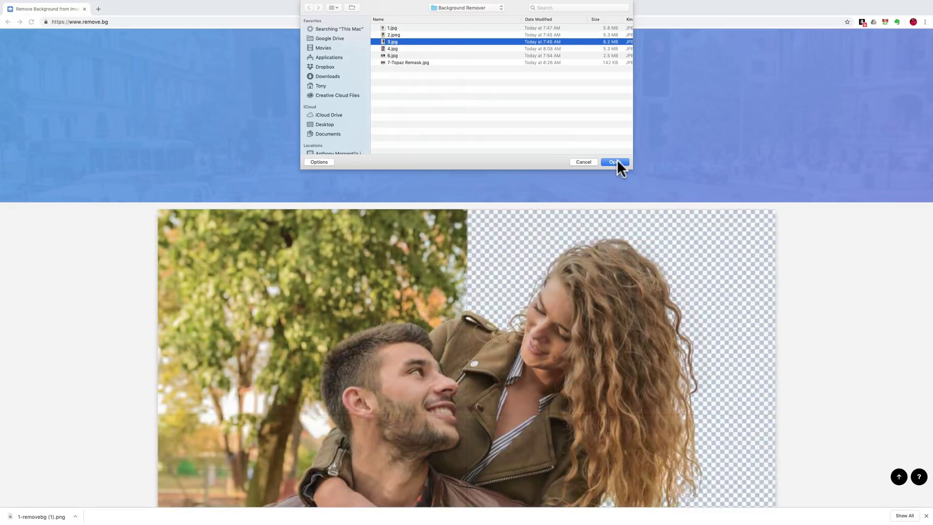
{"action": "left_click", "coordinate": [617, 163]}
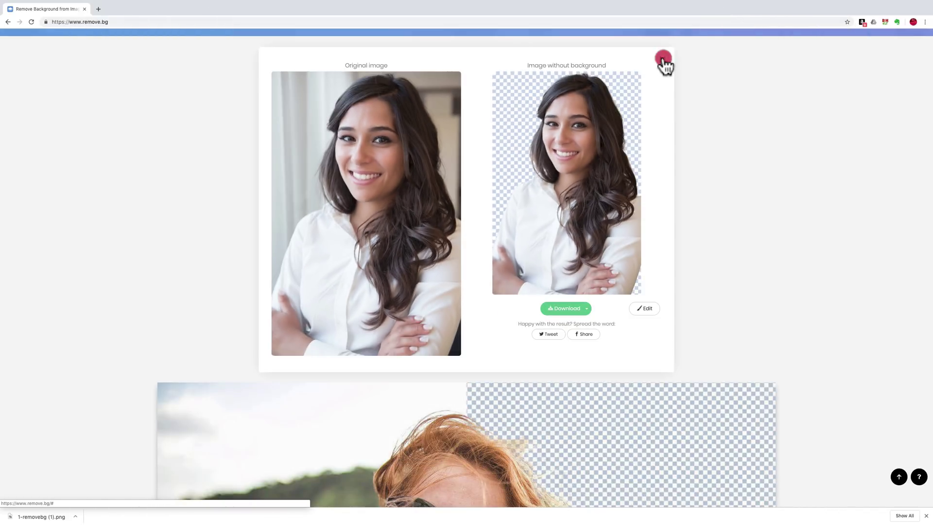
Close the white-shirt result and upload 4.jpg of the blonde woman in a floral top.
{"action": "left_click", "coordinate": [663, 58]}
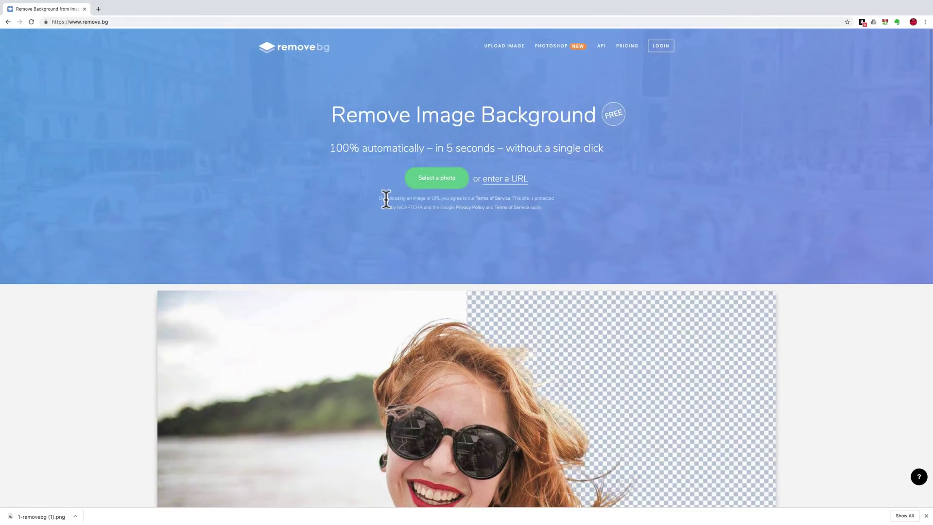
{"action": "left_click", "coordinate": [439, 178]}
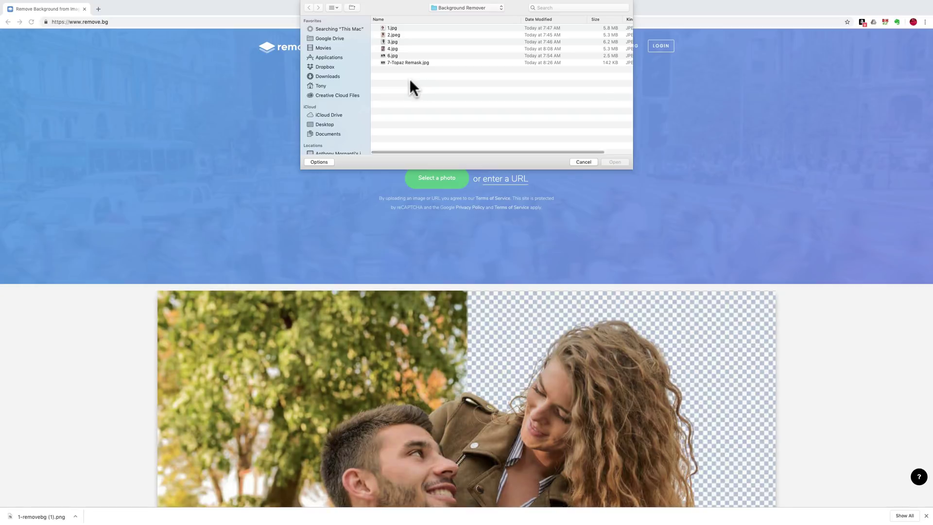
{"action": "left_click", "coordinate": [397, 49]}
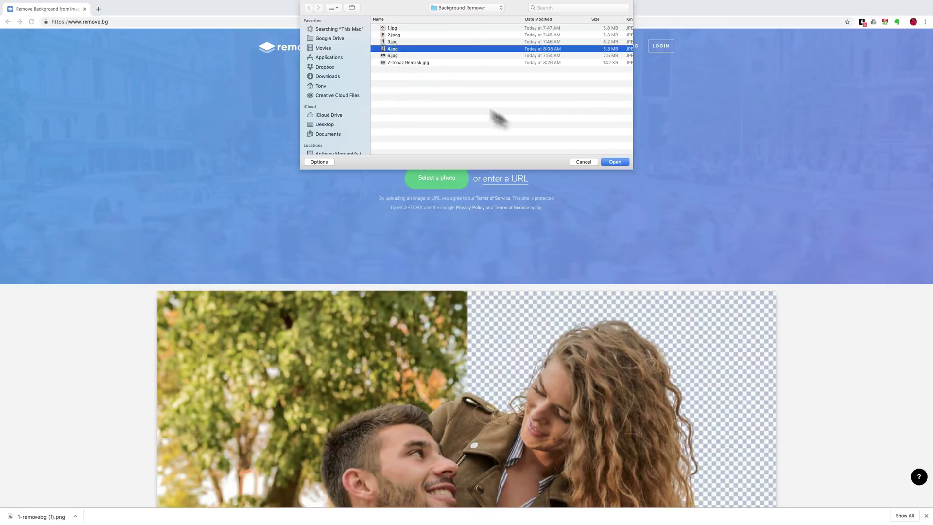
{"action": "left_click", "coordinate": [615, 162]}
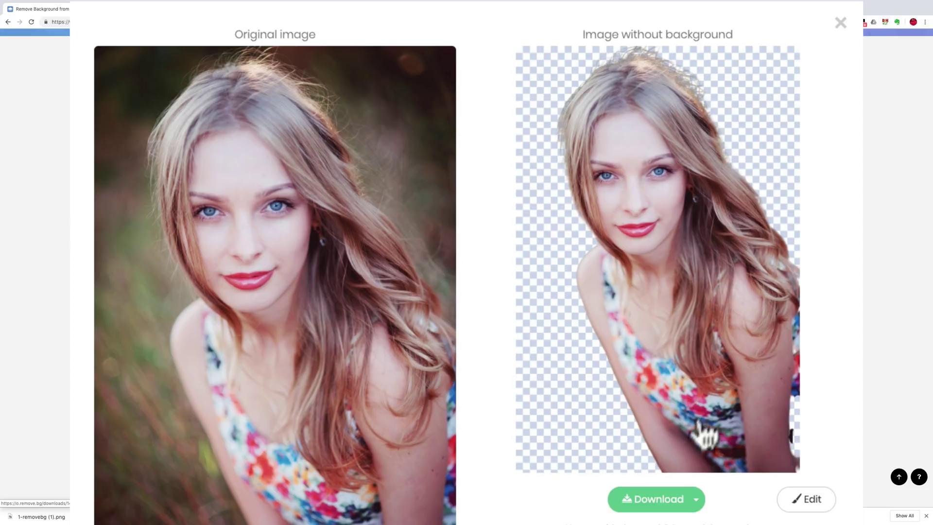
Download the blonde portrait's cutout and open 4-removebg (1).png from Downloads in Preview.
{"action": "left_click", "coordinate": [657, 502]}
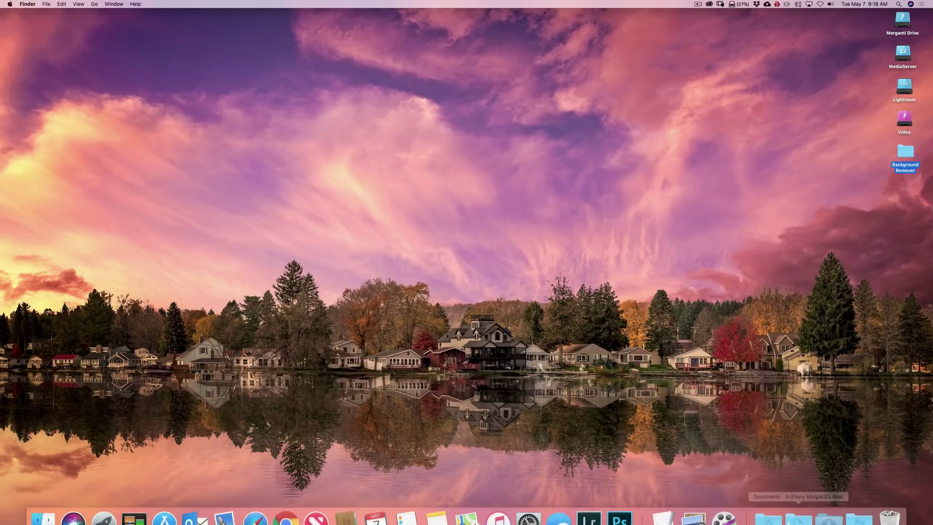
{"action": "left_click", "coordinate": [828, 505]}
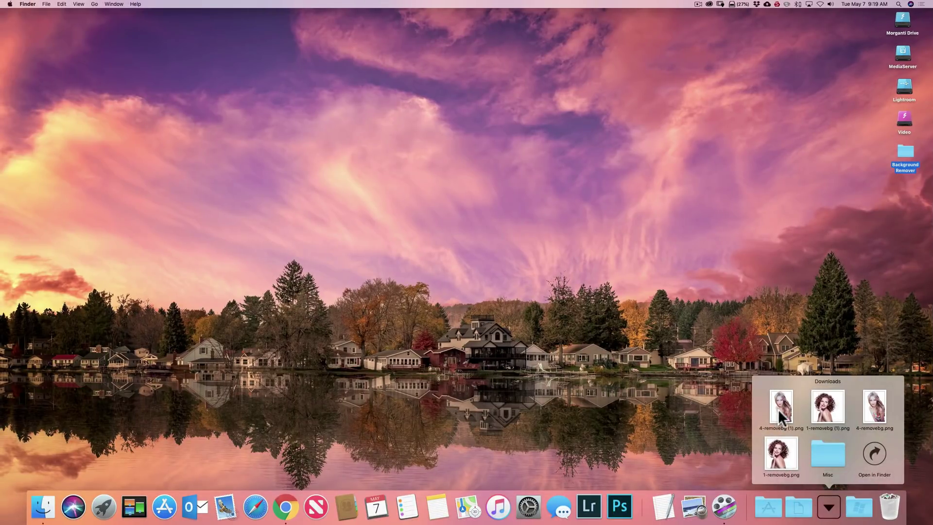
{"action": "left_click", "coordinate": [779, 407]}
Center the Preview window and review the cutout's General Info, including its pixel dimensions.
{"action": "left_click_drag", "start_coordinate": [43, 26], "coordinate": [392, 51]}
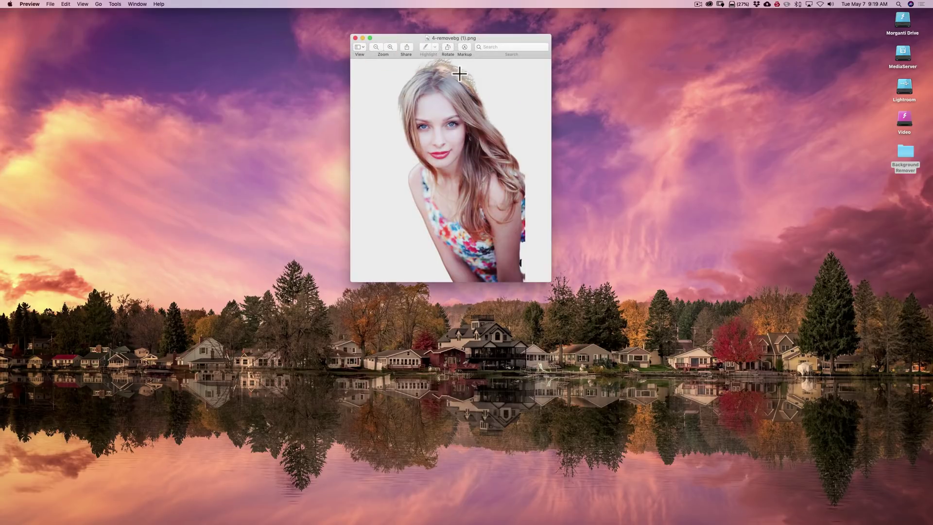
{"action": "key", "text": "super+i"}
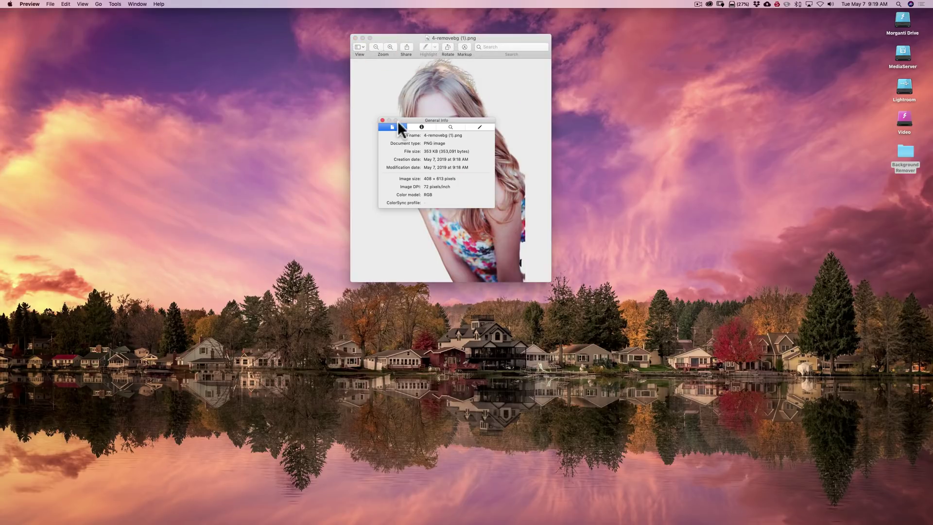
{"action": "left_click", "coordinate": [382, 120]}
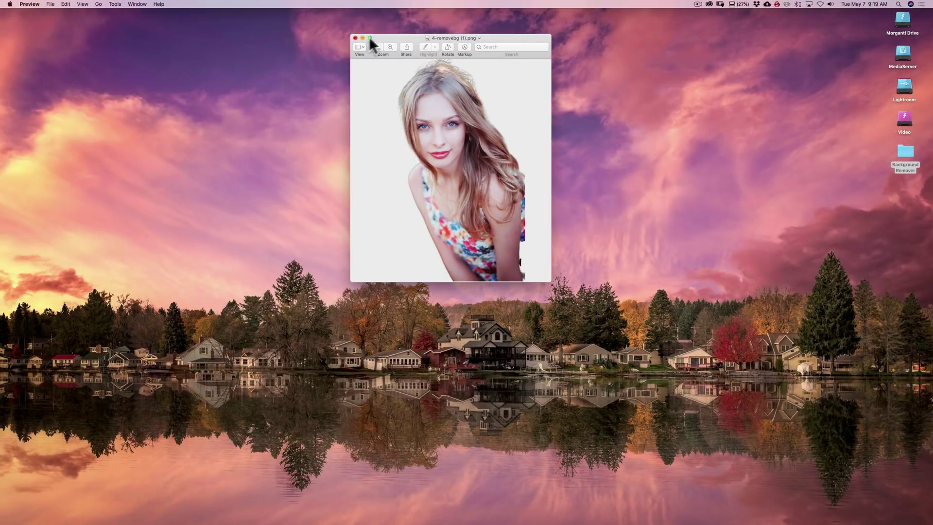
Close Preview, clear the previous result card, and upload 6.jpg, the veiled woman with tulips.
{"action": "left_click", "coordinate": [355, 37]}
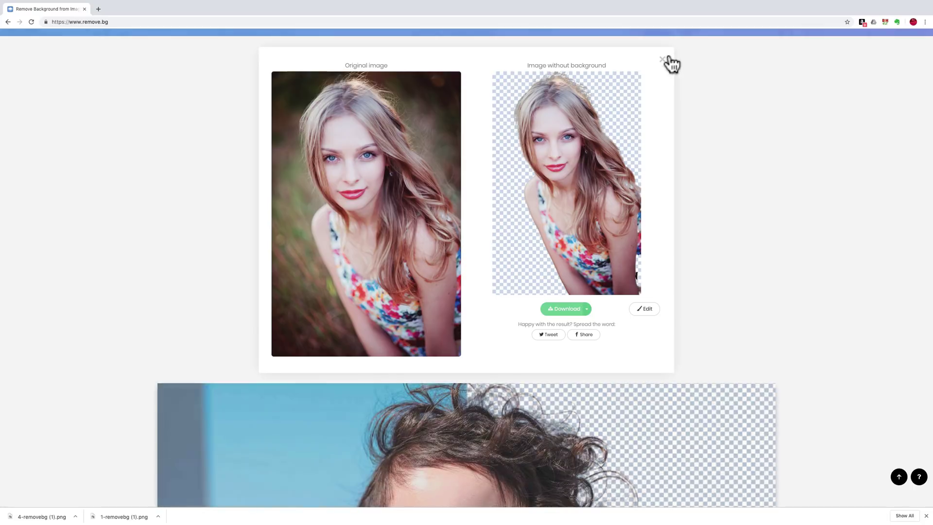
{"action": "left_click", "coordinate": [662, 59]}
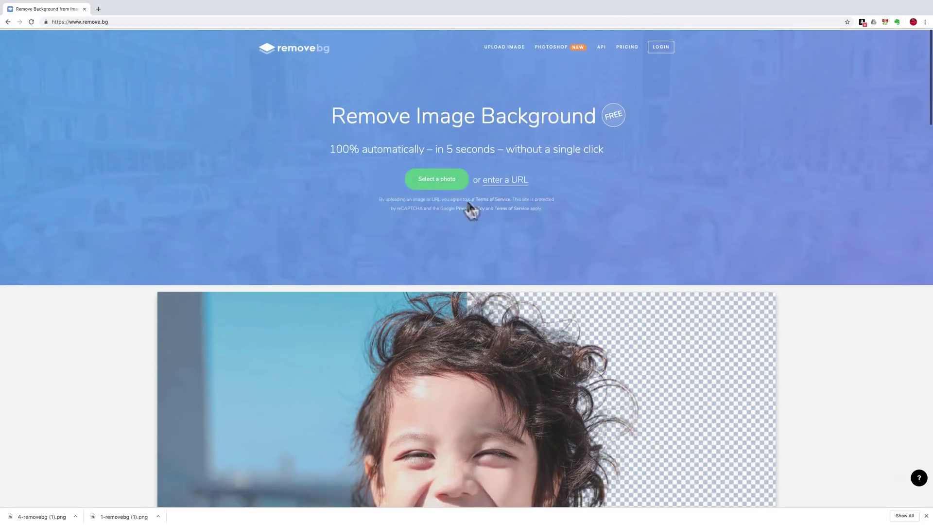
{"action": "left_click", "coordinate": [444, 180]}
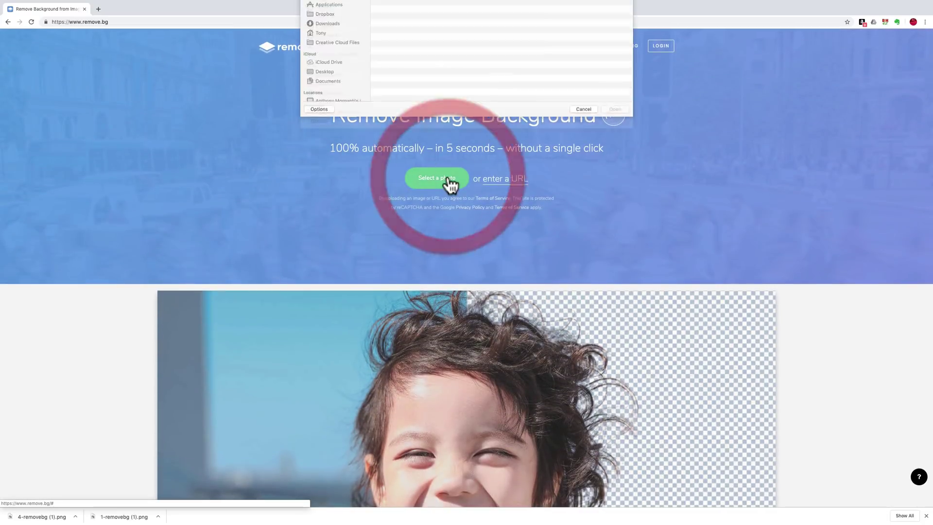
{"action": "left_click", "coordinate": [394, 55]}
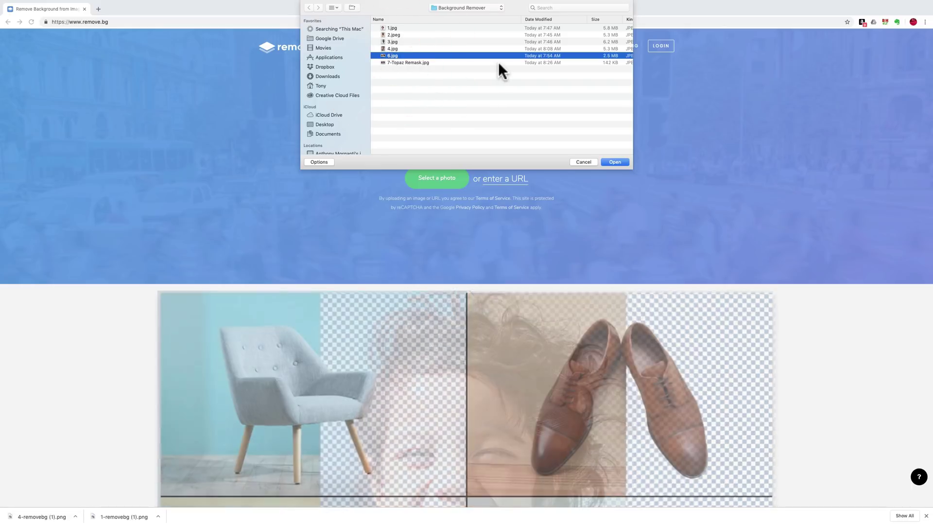
{"action": "left_click", "coordinate": [614, 162]}
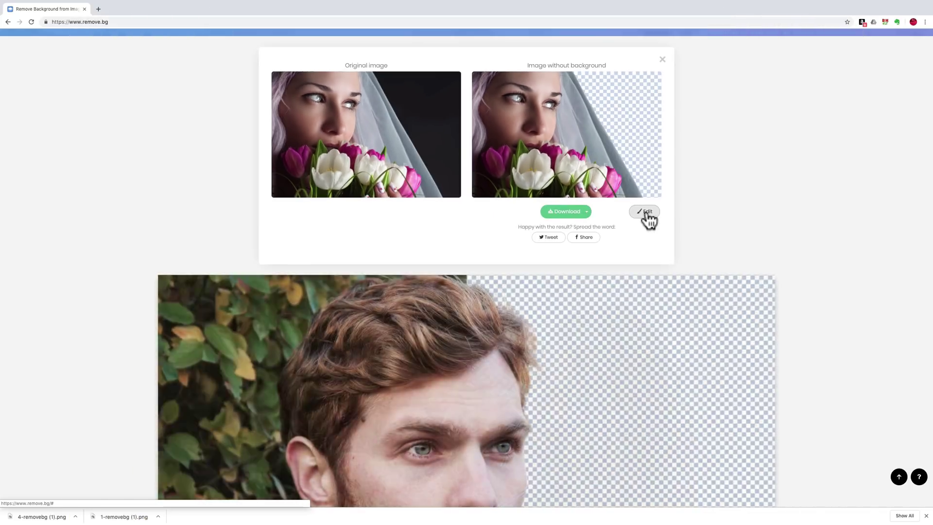
{"action": "left_click", "coordinate": [646, 212]}
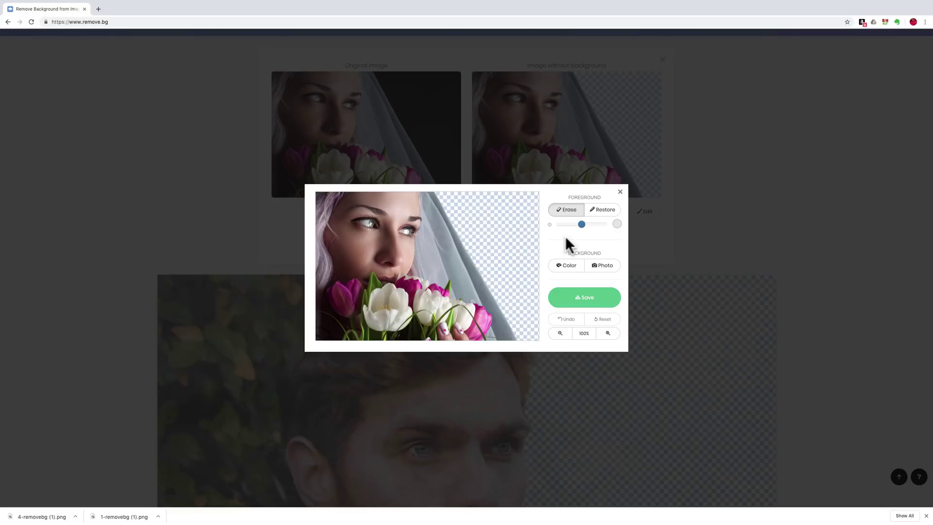
{"action": "mouse_move", "coordinate": [469, 245]}
{"action": "left_mouse_down"}
{"action": "mouse_move", "coordinate": [447, 229]}
{"action": "mouse_move", "coordinate": [456, 272]}
{"action": "mouse_move", "coordinate": [463, 267]}
{"action": "left_mouse_up"}
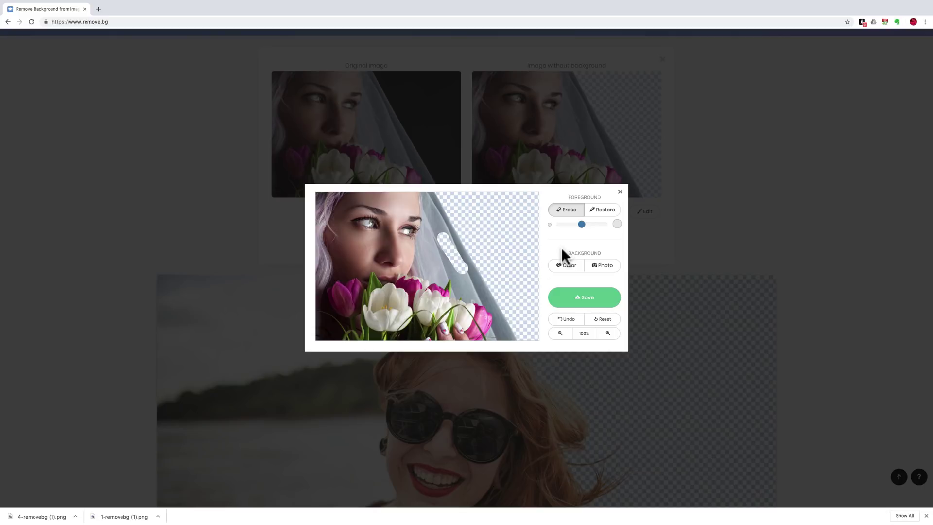
{"action": "left_click", "coordinate": [620, 191]}
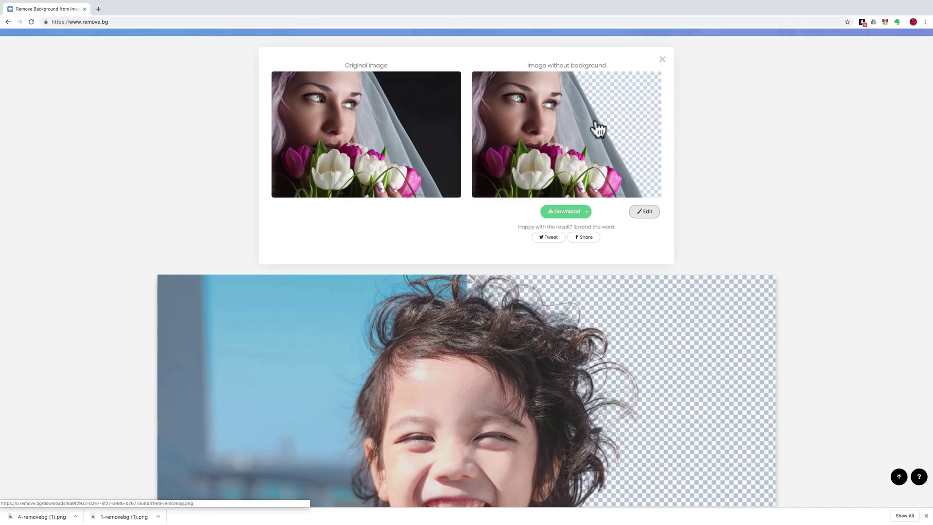
{"action": "scroll", "coordinate": [597, 131], "scroll_direction": "up", "scroll_amount": 5}
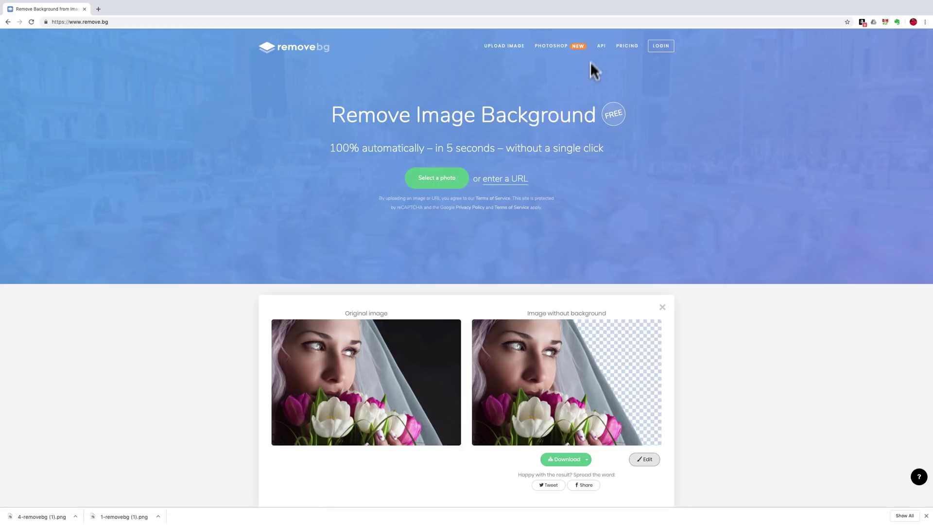
{"action": "left_click", "coordinate": [628, 47]}
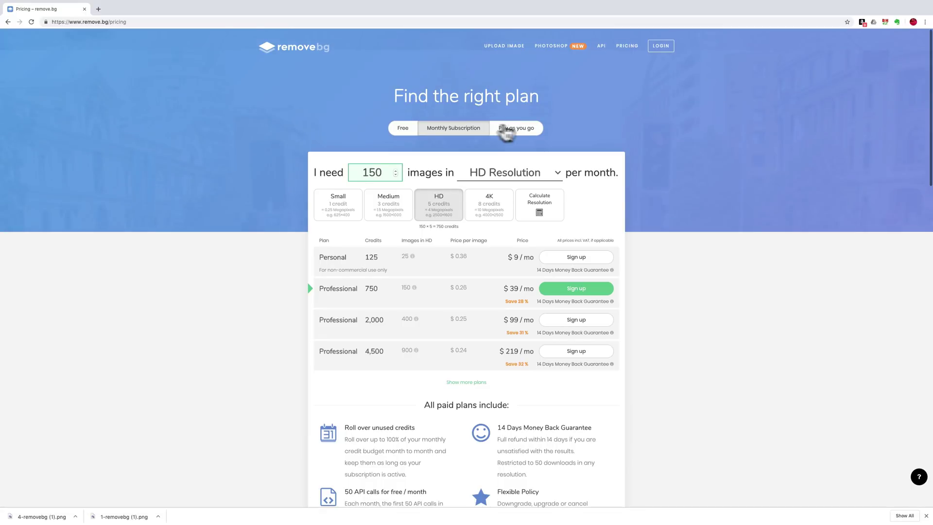
{"action": "left_click", "coordinate": [506, 132]}
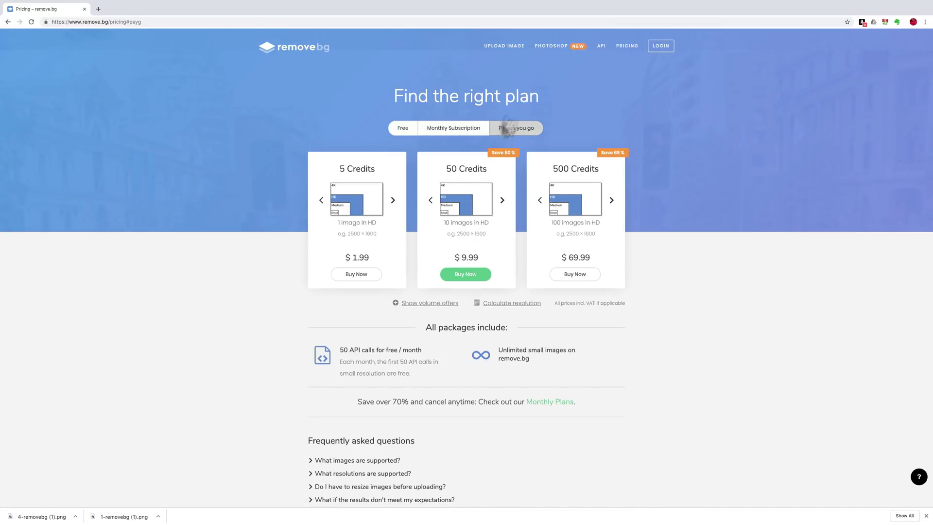
{"action": "left_click", "coordinate": [510, 47]}
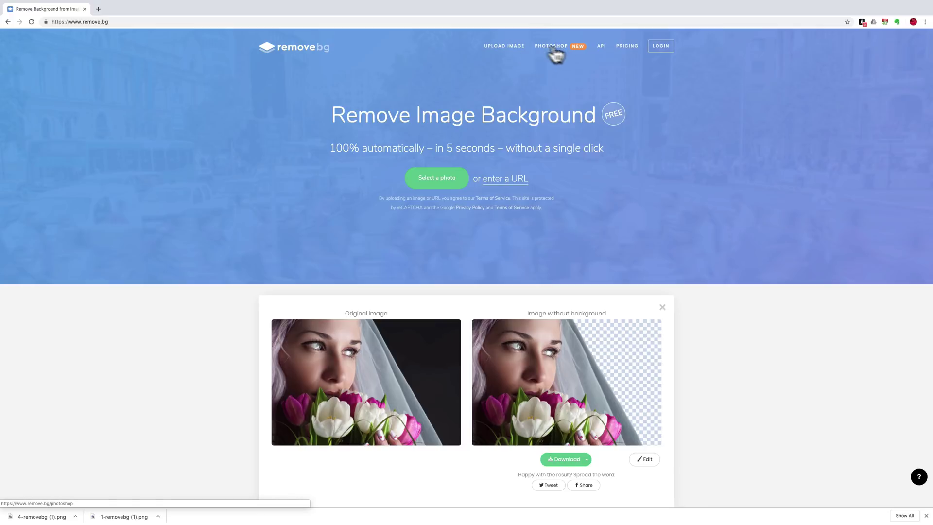
{"action": "scroll", "coordinate": [546, 51], "scroll_direction": "up", "scroll_amount": 1}
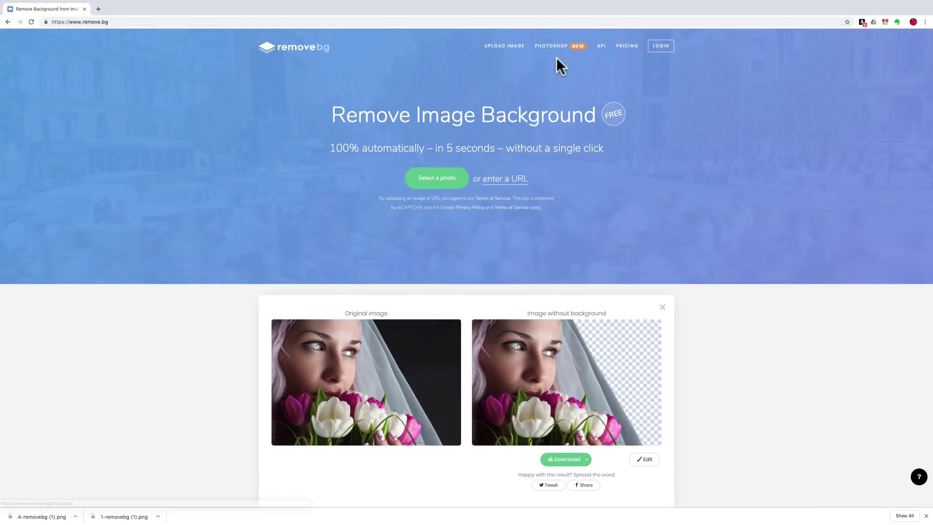
{"action": "scroll", "coordinate": [555, 57], "scroll_direction": "down", "scroll_amount": 4}
{"action": "scroll", "coordinate": [557, 58], "scroll_direction": "up", "scroll_amount": 4}
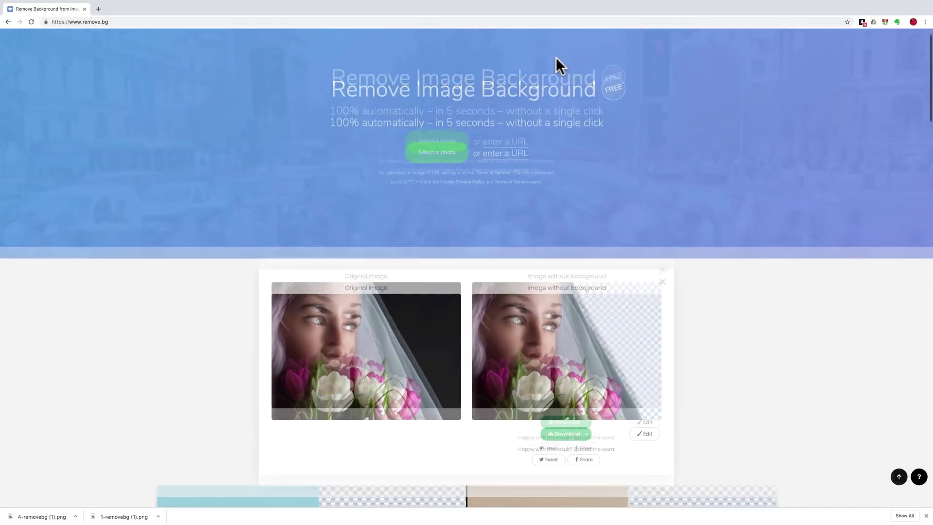